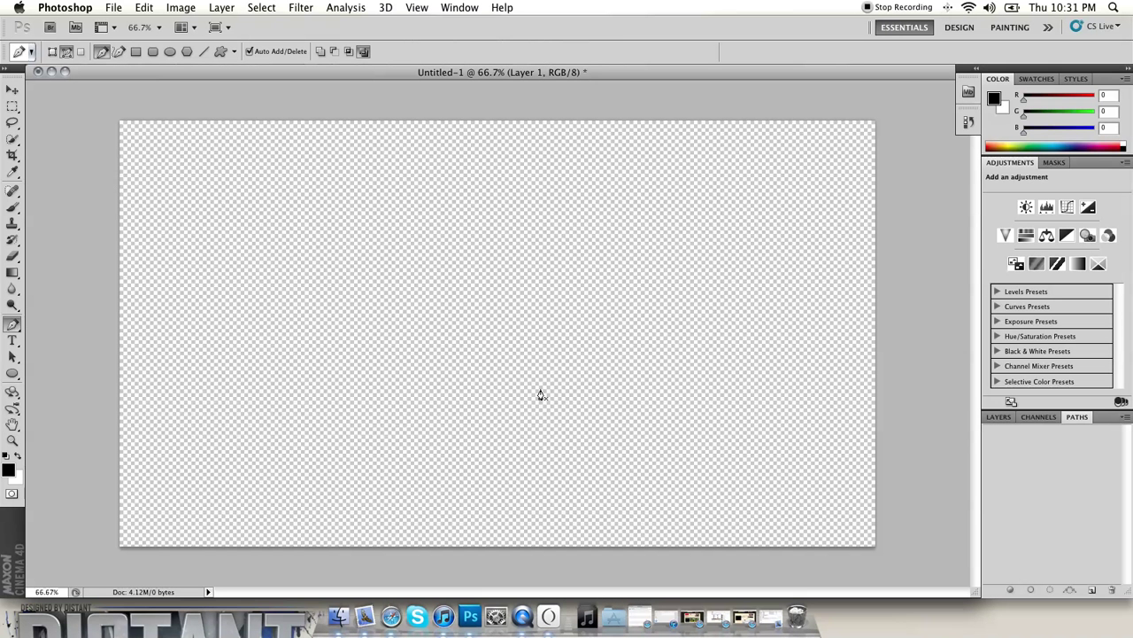
- Draw a closed S-shaped Pen path of curved anchors near the canvas centre, undoing two misplaced anchors
click(496, 268)
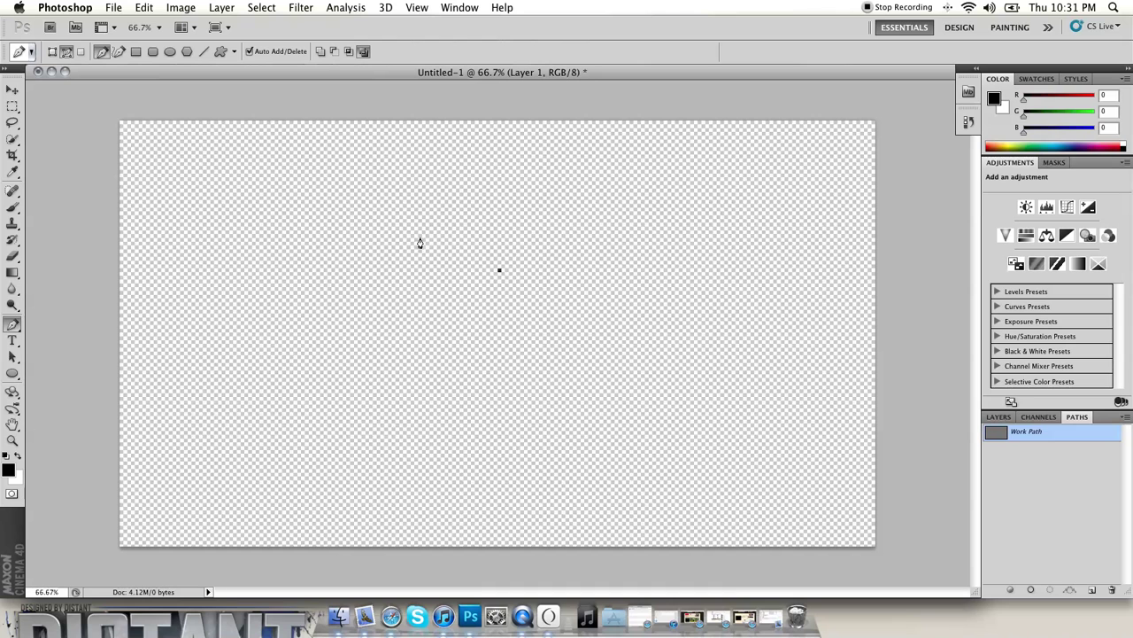
drag(435, 217, 415, 262)
drag(457, 322, 529, 319)
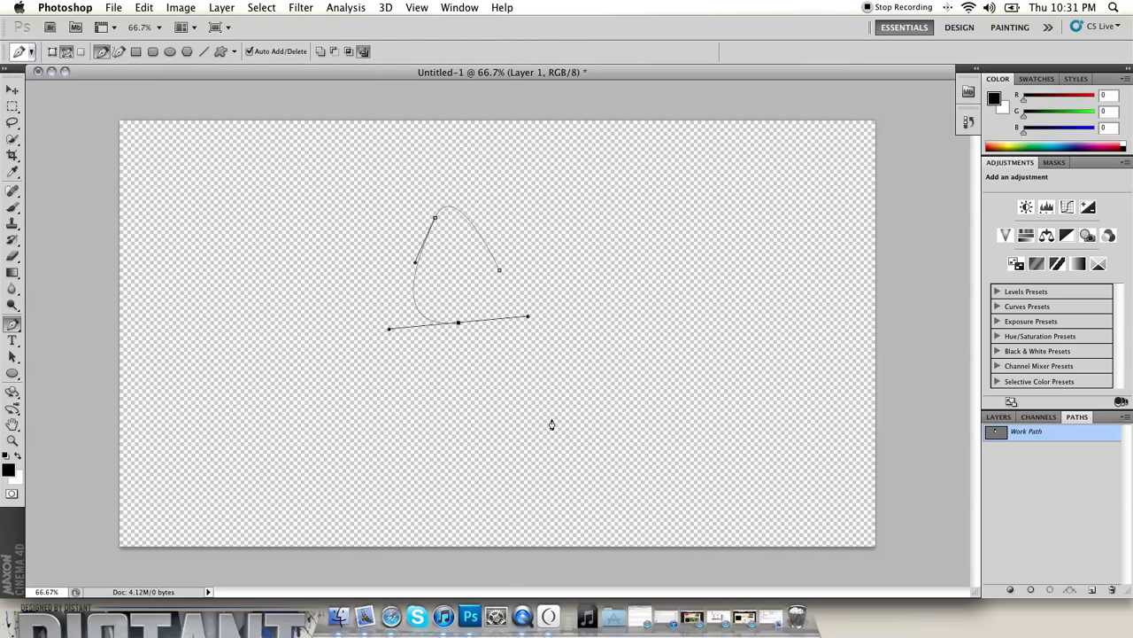
drag(494, 394, 439, 412)
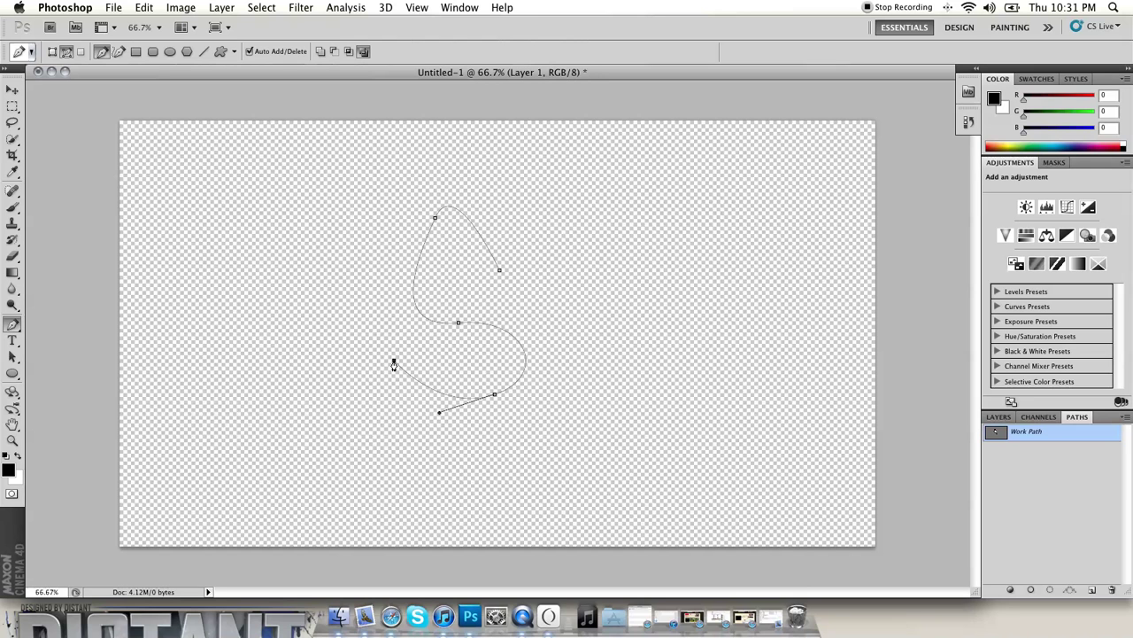
drag(478, 371, 496, 361)
mouse_move(410, 338)
mouse_down()
mouse_move(393, 317)
mouse_move(388, 340)
mouse_up()
key(super+z)
drag(500, 358, 488, 325)
key(super+z)
key(super+z)
drag(398, 317, 389, 276)
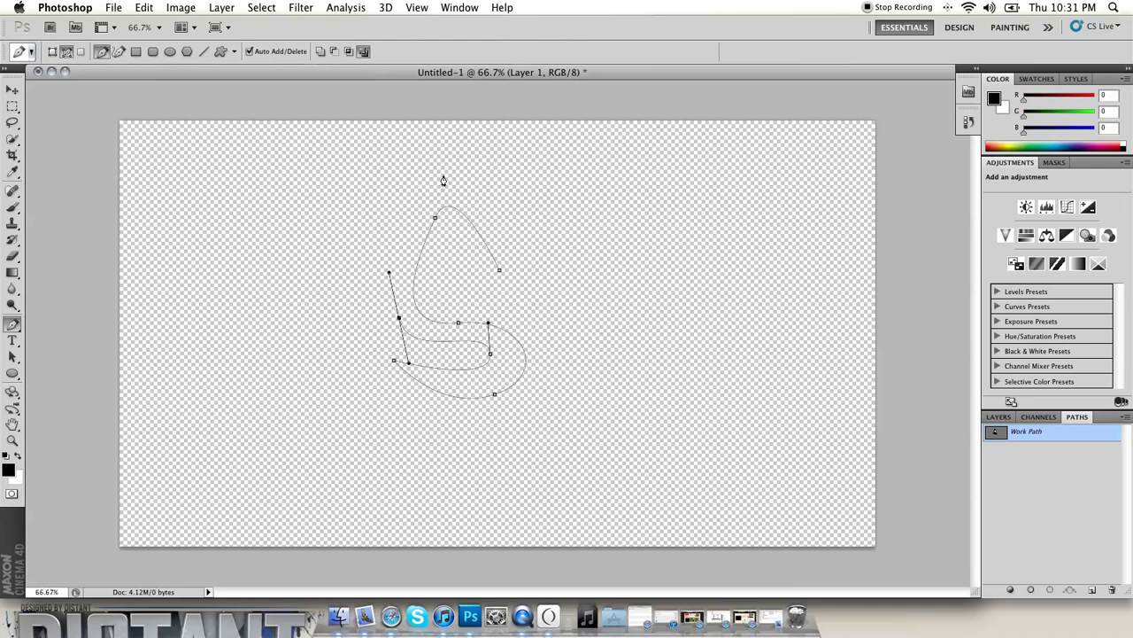
drag(444, 176, 492, 164)
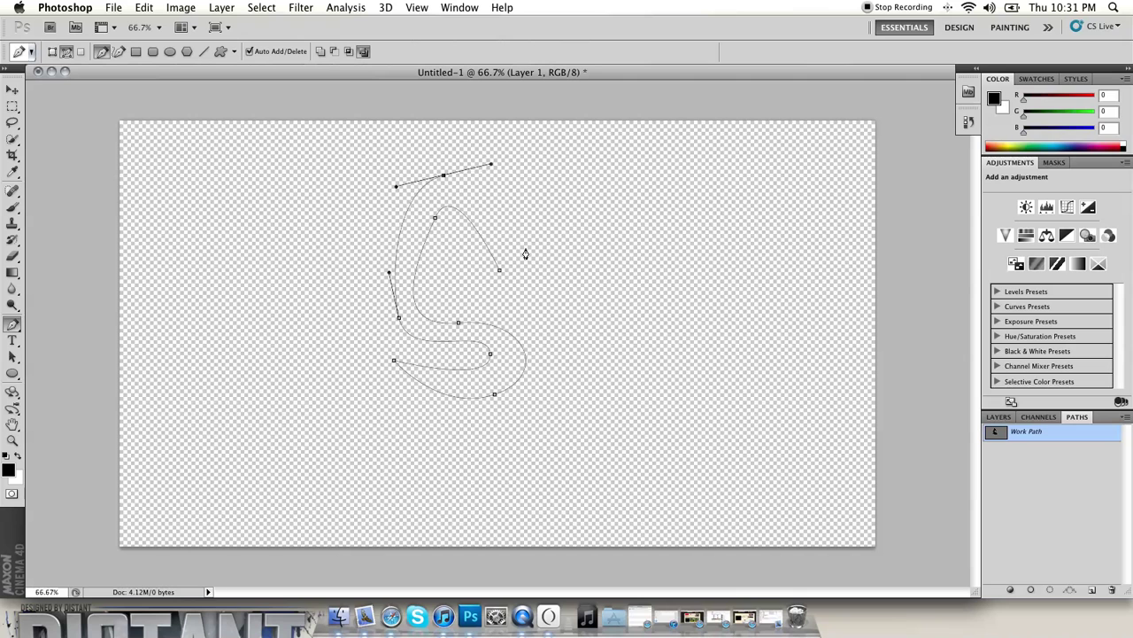
click(501, 273)
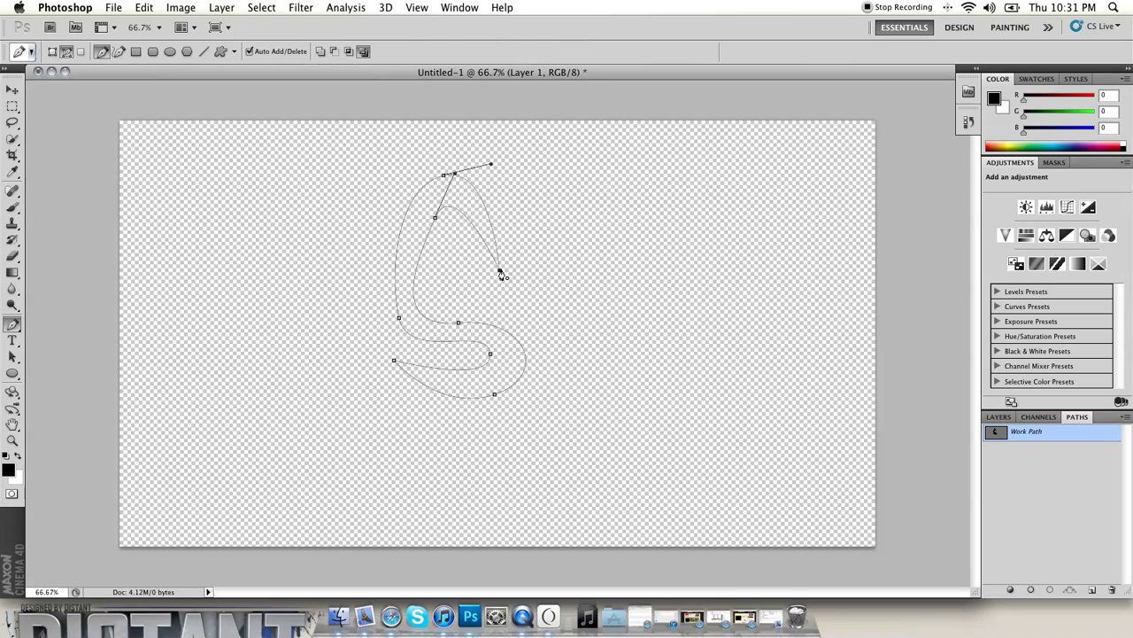
right_click(492, 359)
click(581, 445)
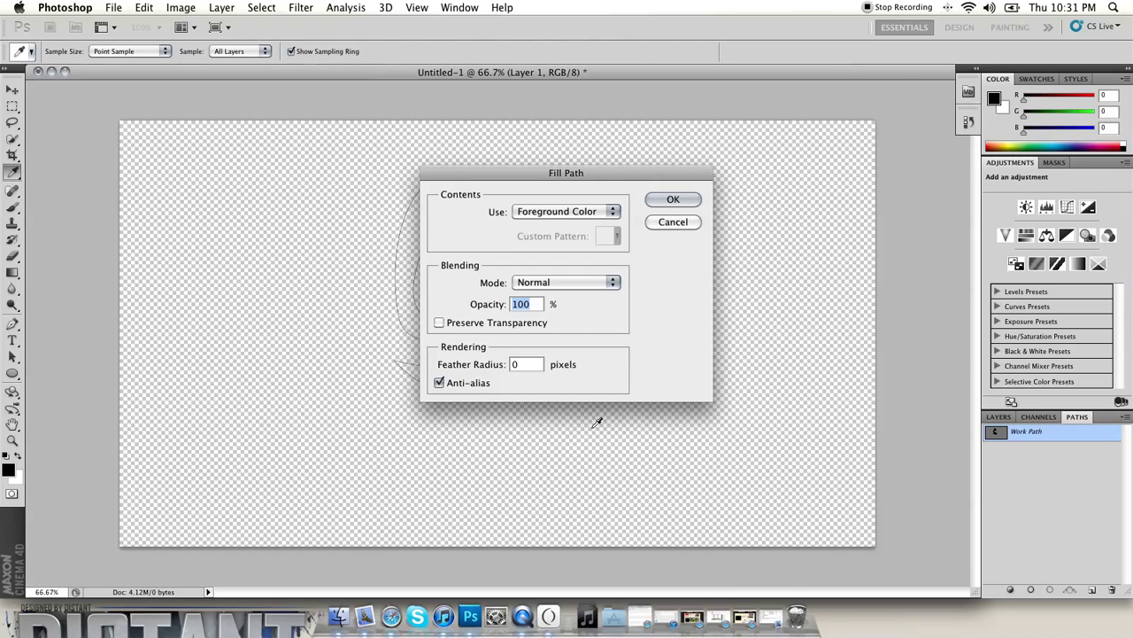
click(658, 199)
key(BackSpace)
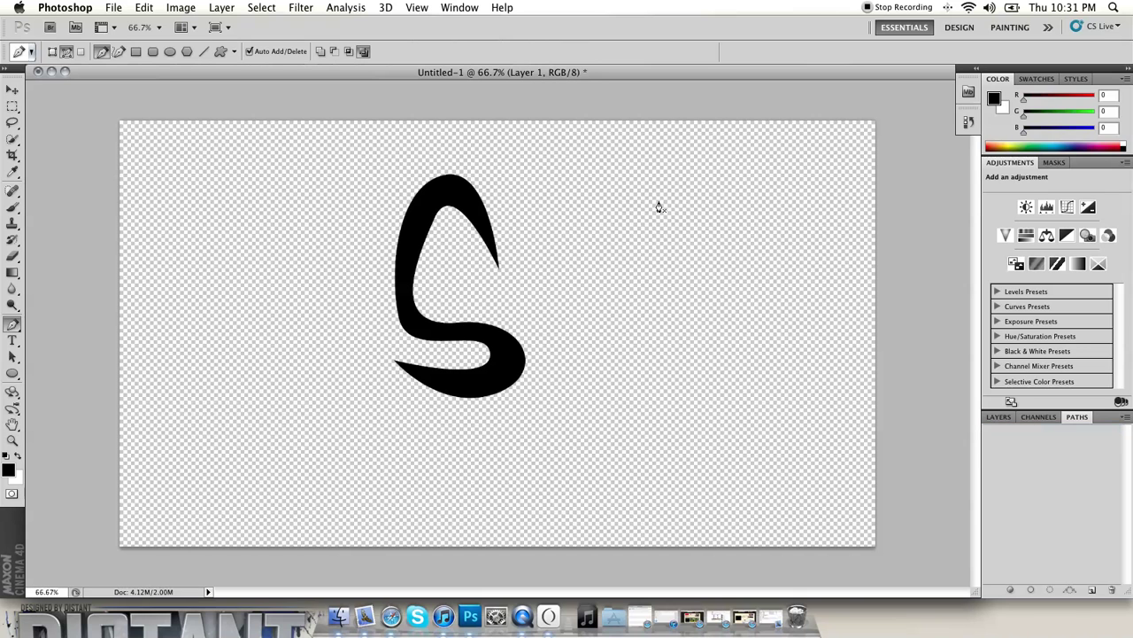
click(12, 90)
drag(489, 273, 605, 330)
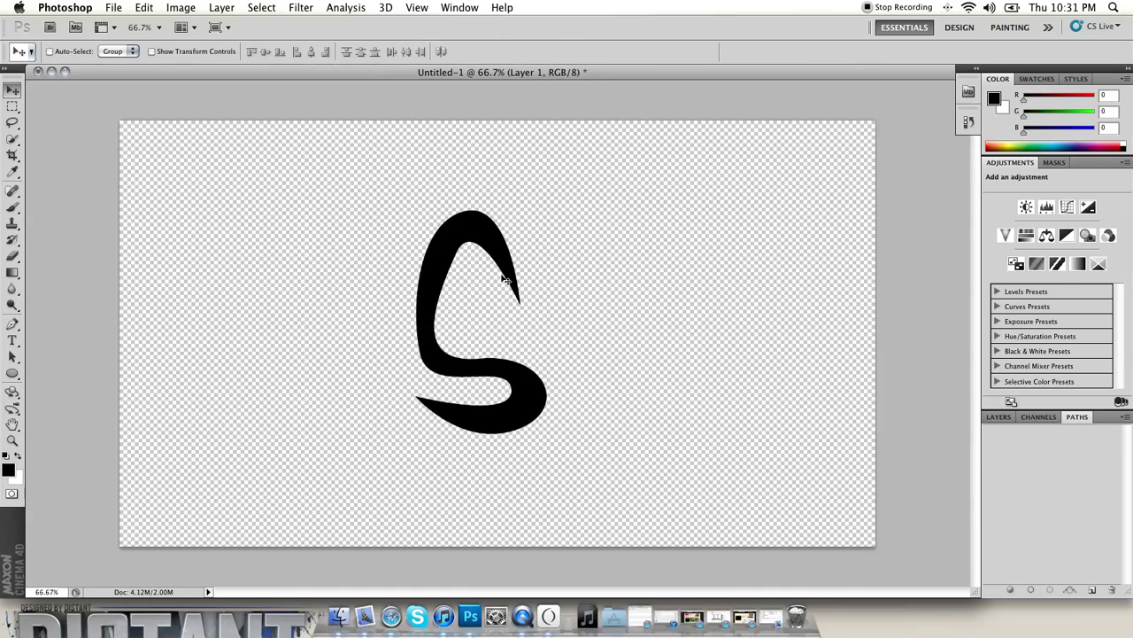
key(shift+Up)
key(shift+Up)
key(shift+Up)
key(shift+Up)
key(shift+Up)
key(shift+Up)
key(shift+Left)
key(shift+Left)
key(shift+Left)
key(shift+Left)
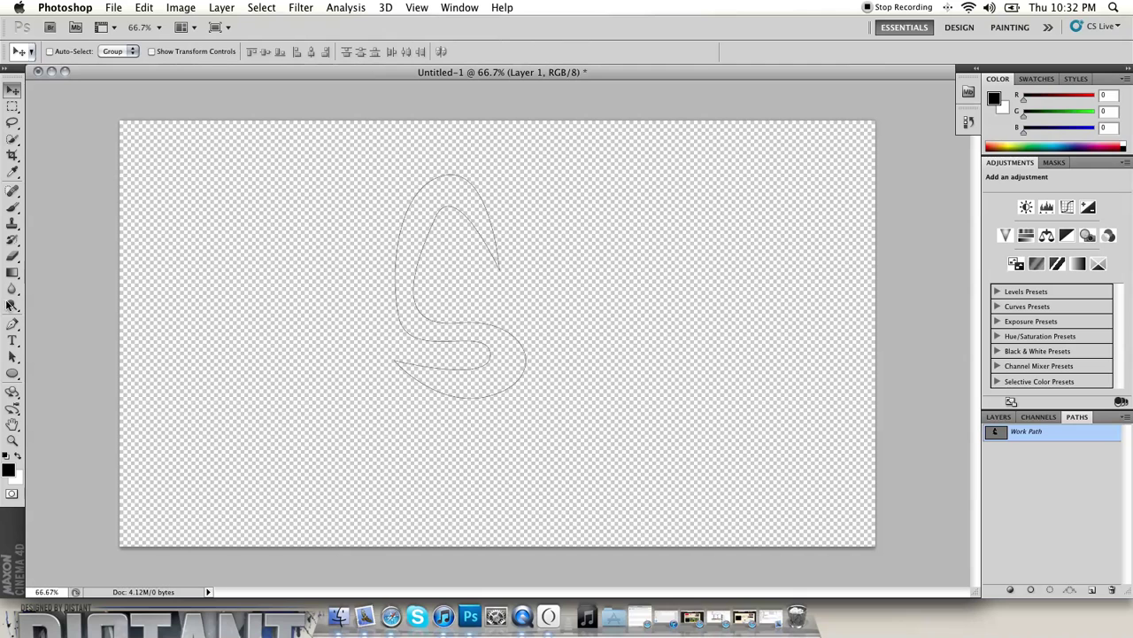
- Fill the S path with the black foreground colour at 100% opacity using Fill Path
click(12, 324)
right_click(478, 385)
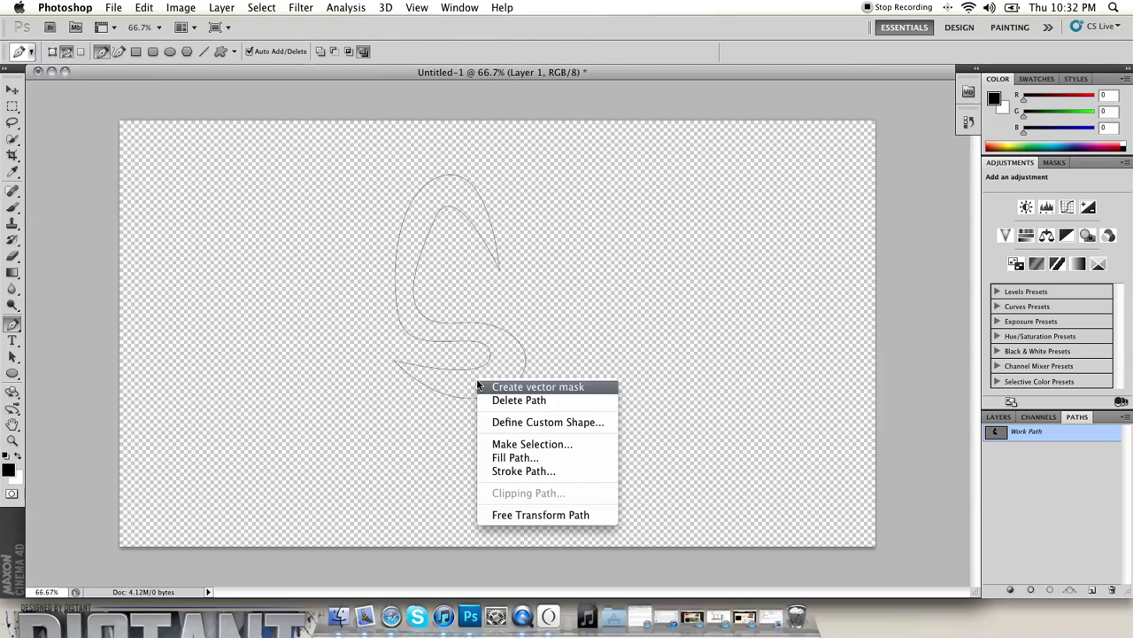
click(535, 457)
click(606, 213)
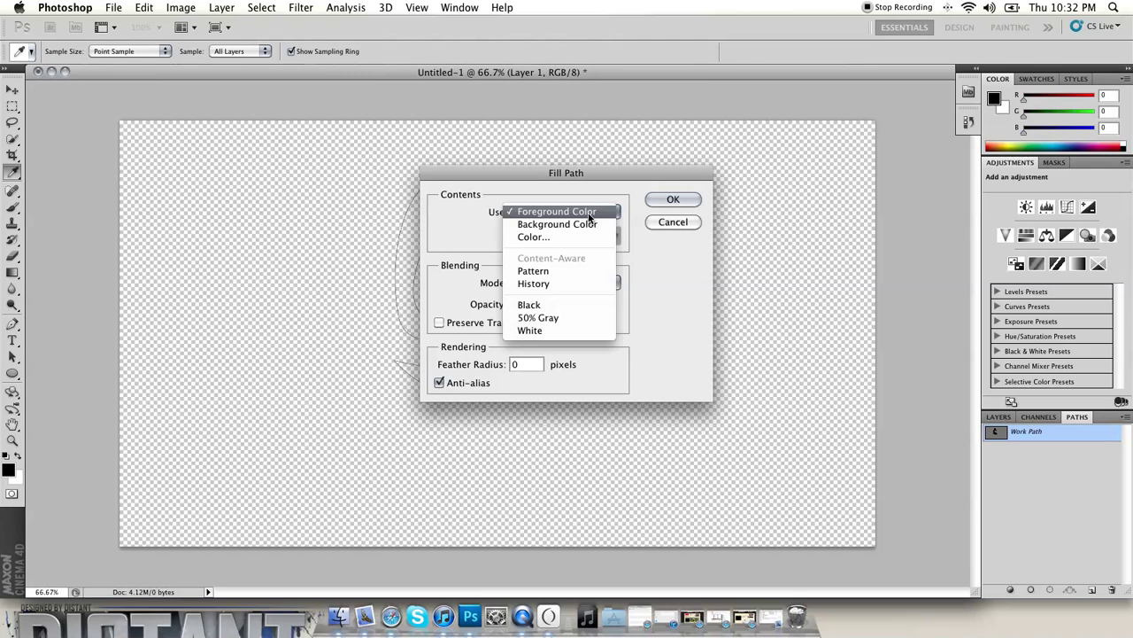
click(590, 216)
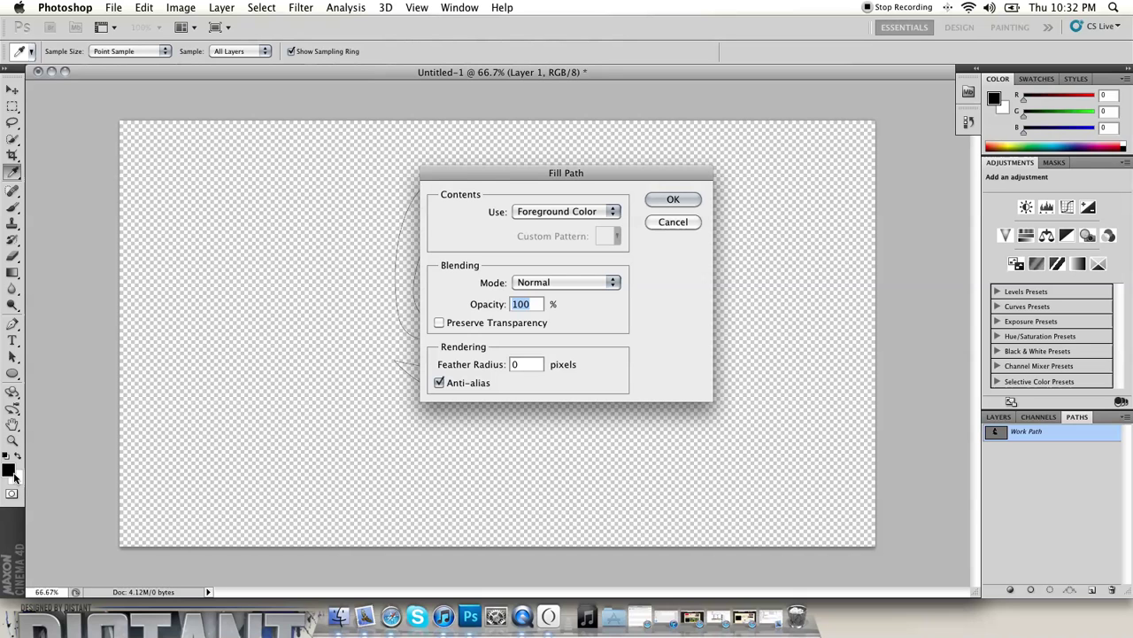
click(659, 202)
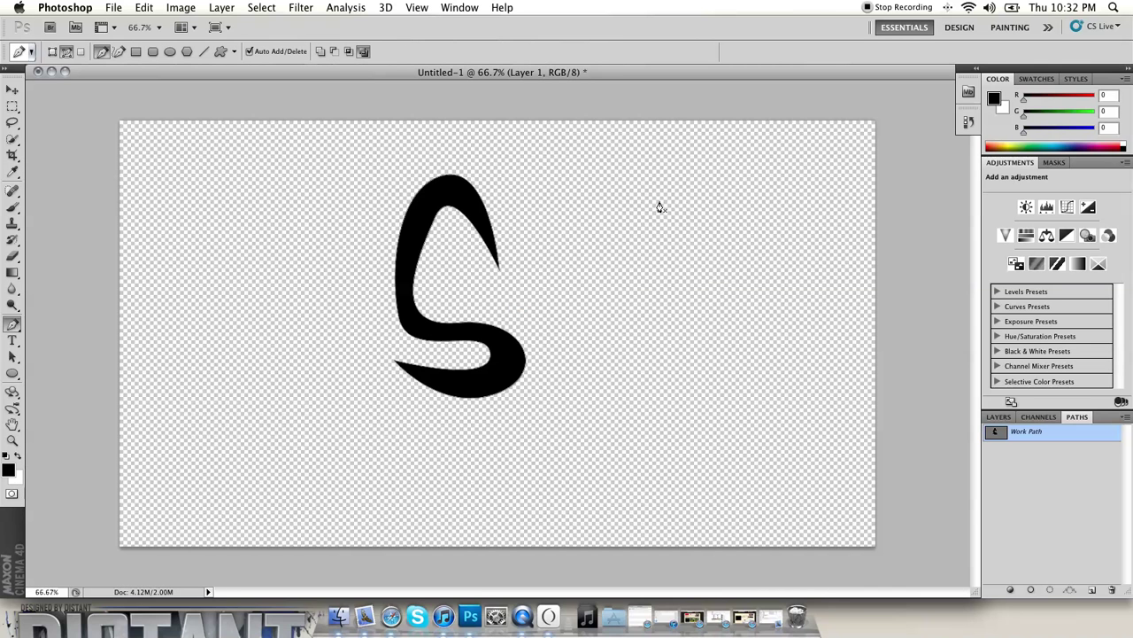
- Delete the work path and move the black S down and to the right
key(BackSpace)
click(12, 89)
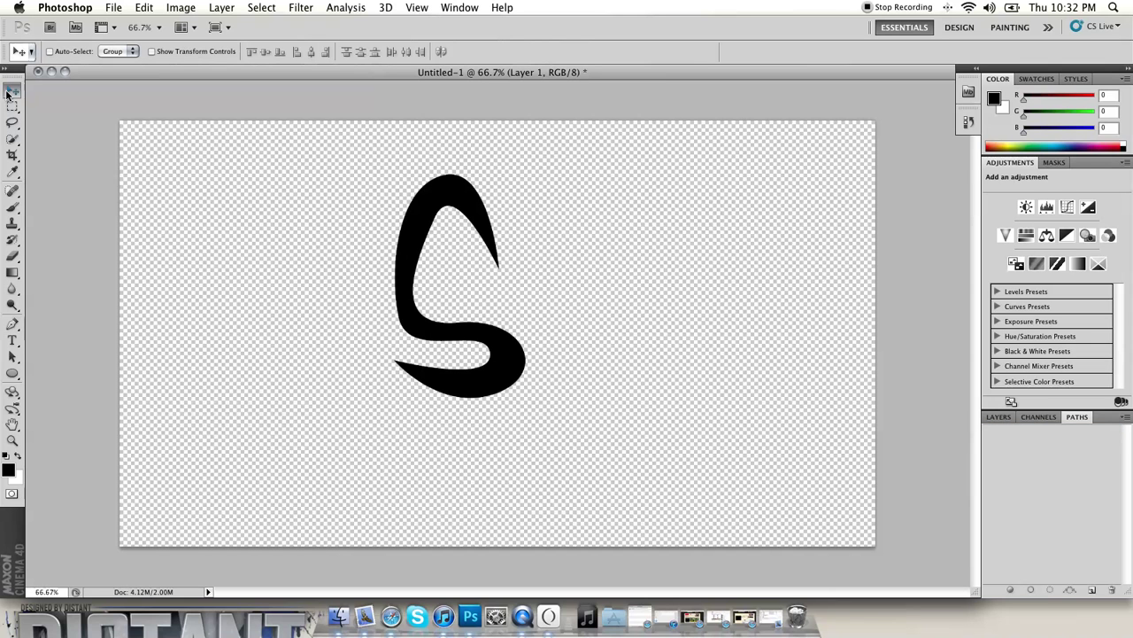
drag(599, 257, 638, 304)
- Load Layer 1's S as a selection and convert it into a new work path
click(999, 417)
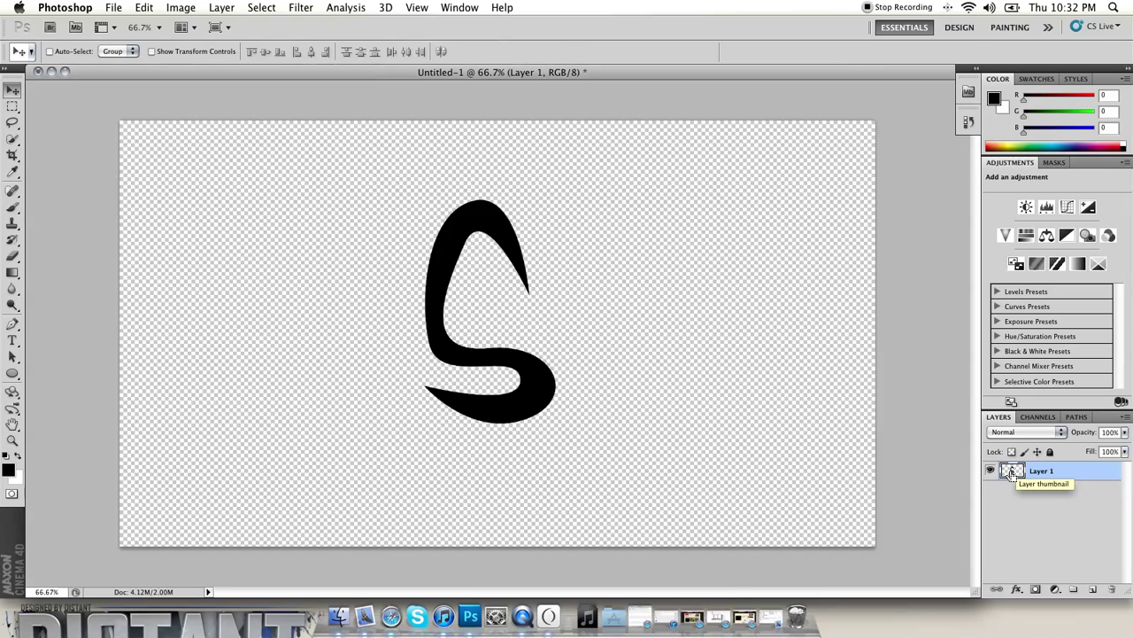
super+click(1013, 472)
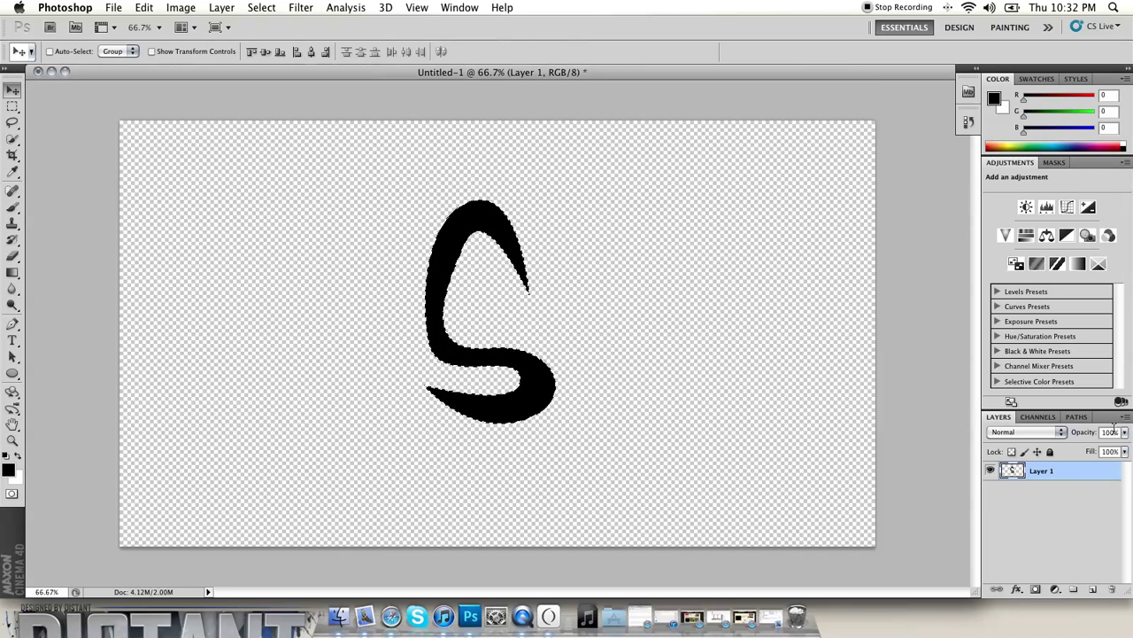
click(1069, 418)
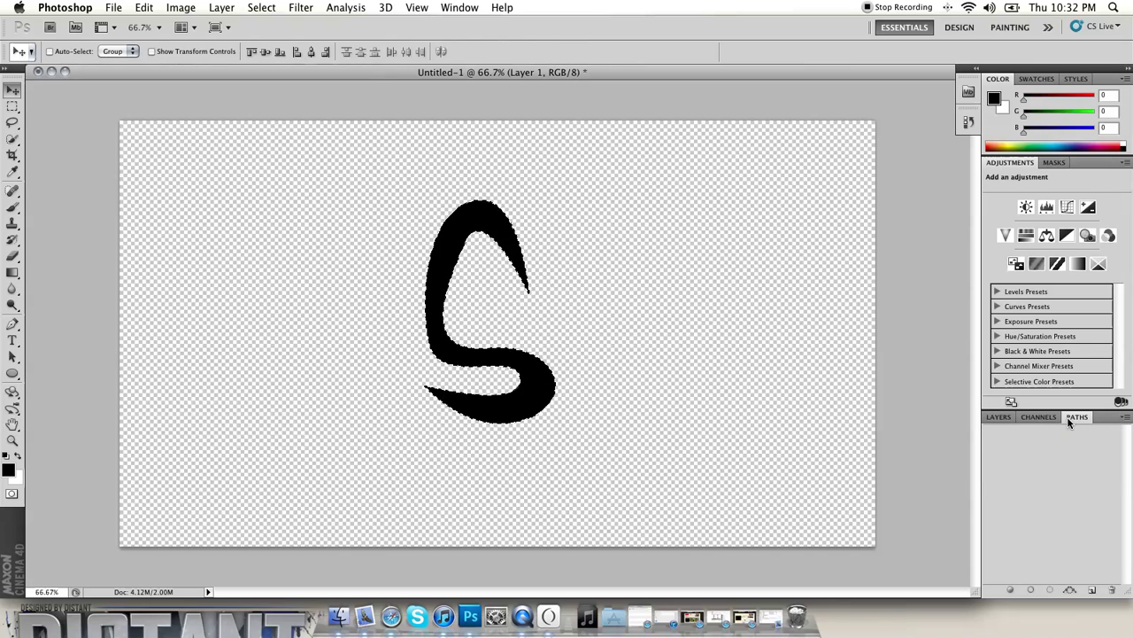
click(1070, 590)
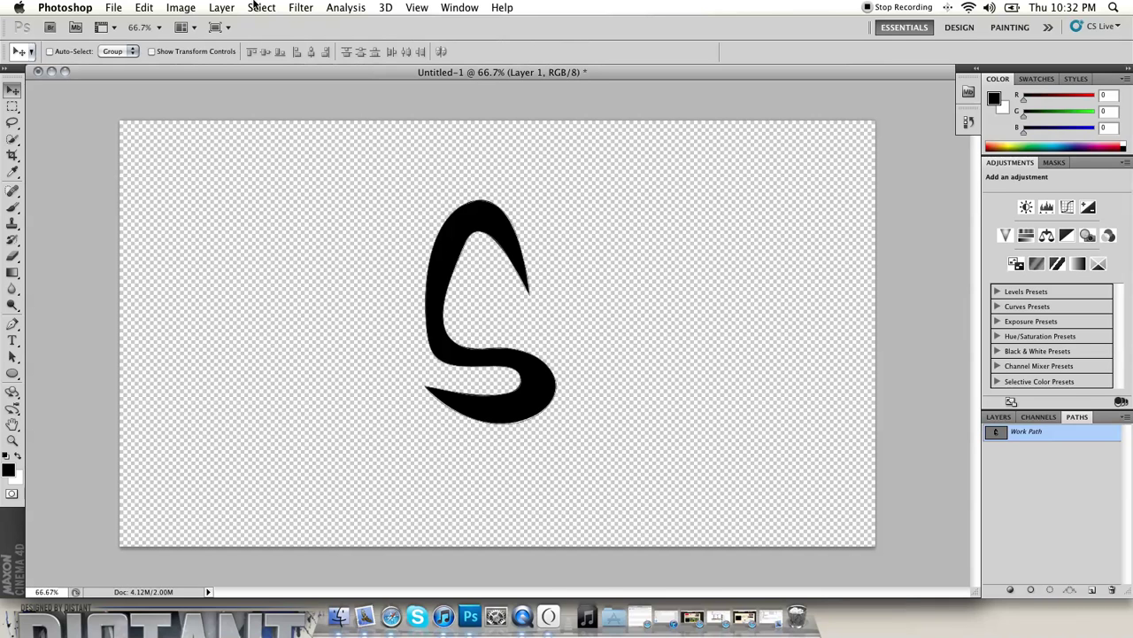
- Export the work path to Illustrator as tut.ai, replacing the existing file
click(115, 8)
mouse_move(273, 337)
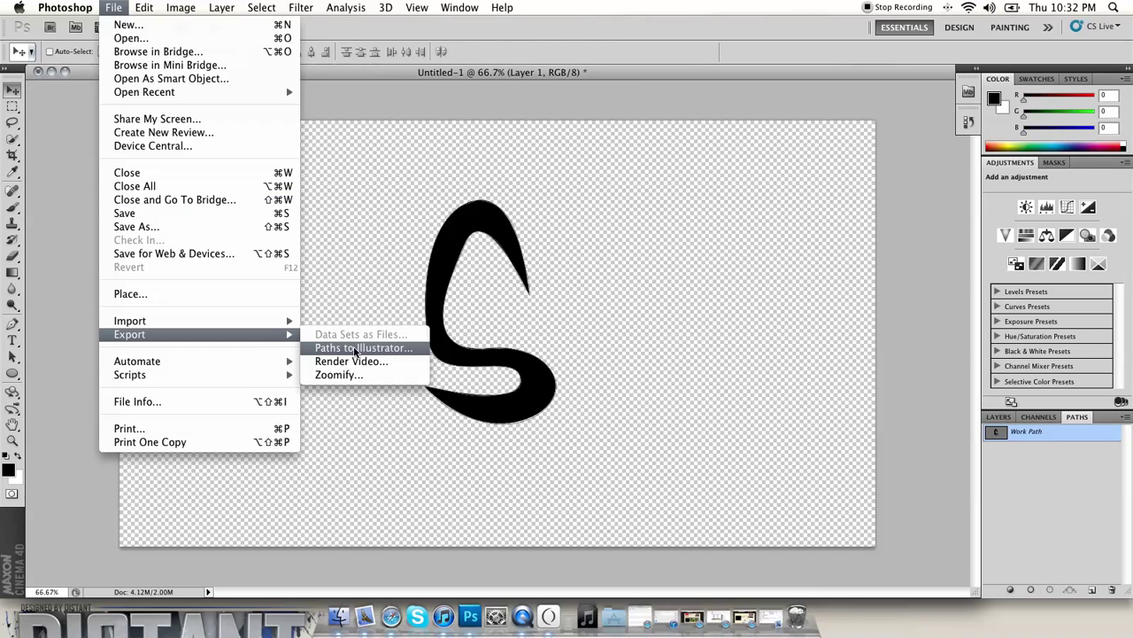
click(355, 350)
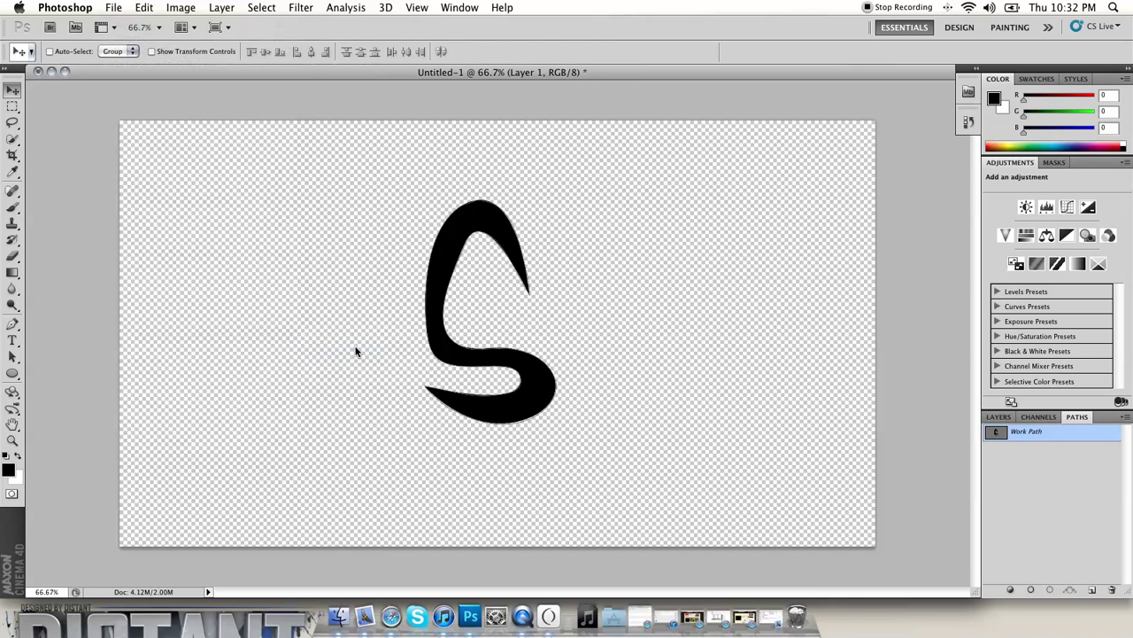
click(647, 225)
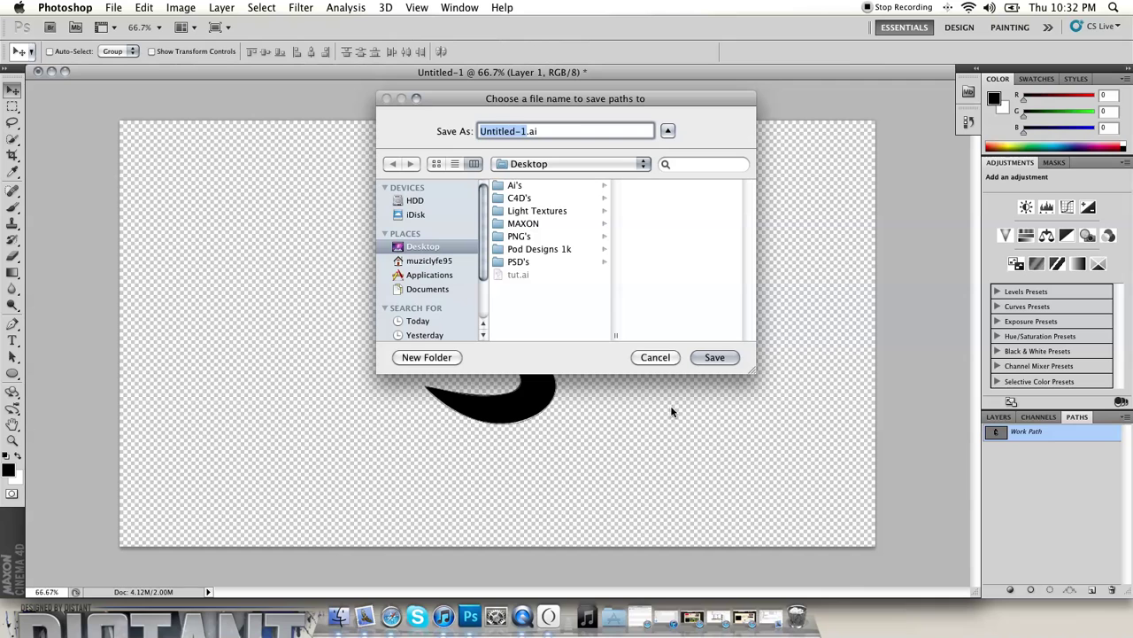
click(522, 276)
click(728, 358)
click(672, 193)
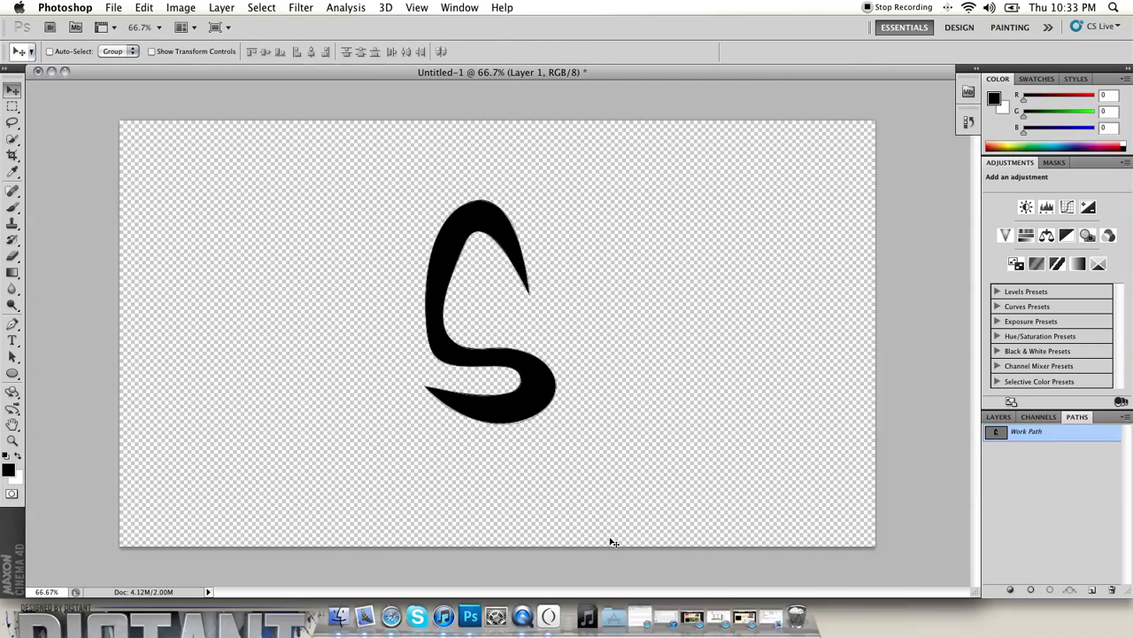
- In Cinema 4D, merge tut.ai into the scene, accepting the Illustrator Import settings
click(549, 616)
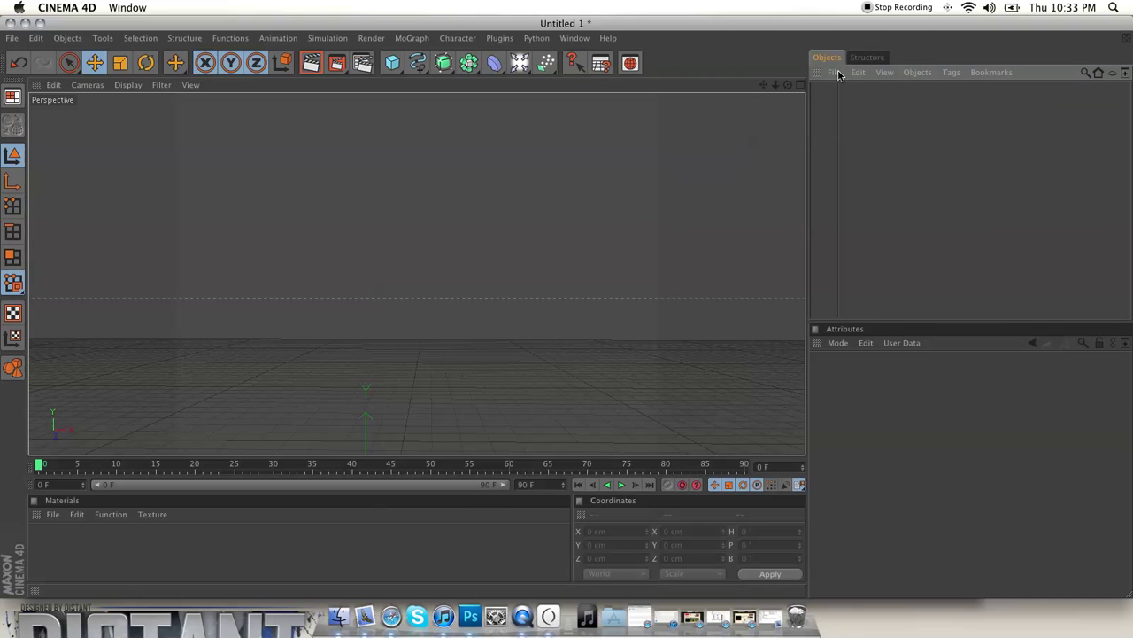
click(838, 73)
click(841, 93)
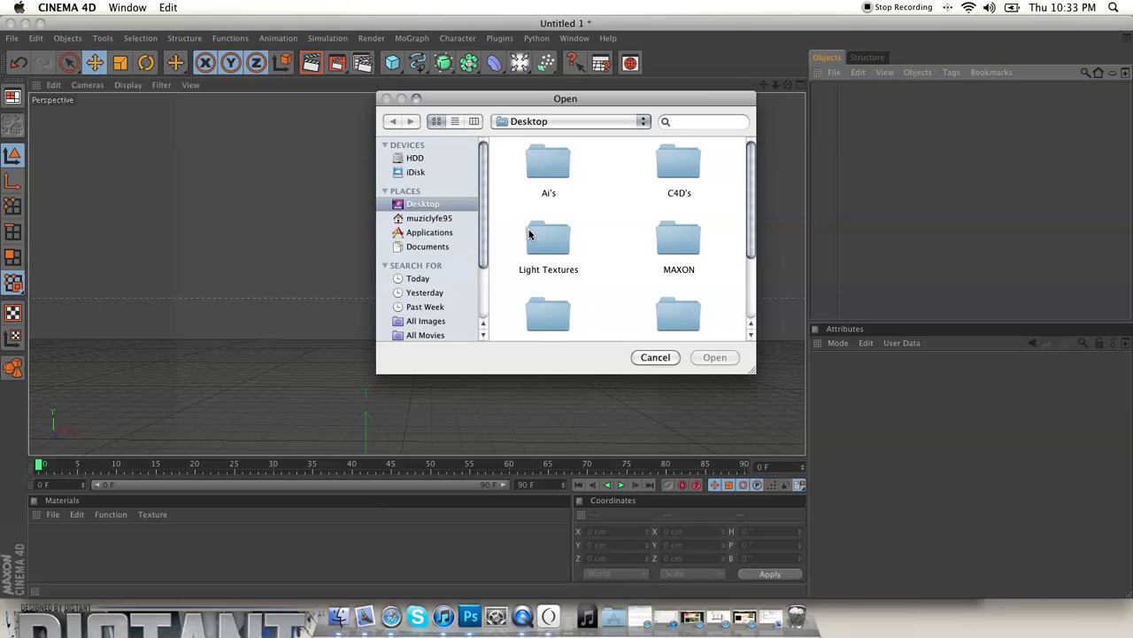
scroll(530, 235, down, 3)
click(684, 290)
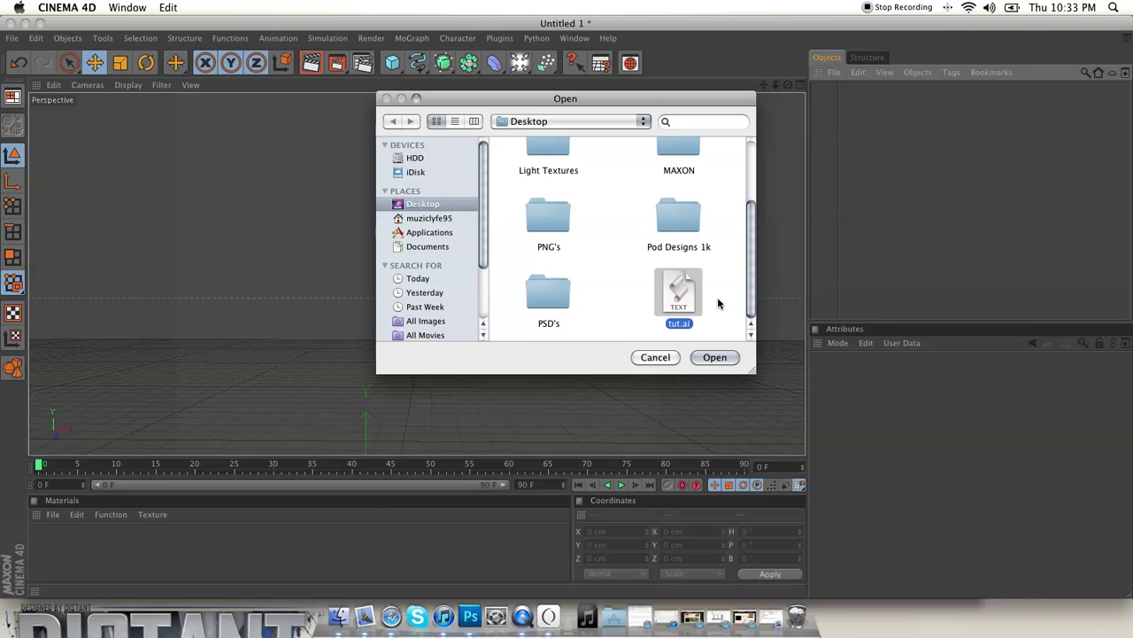
click(714, 357)
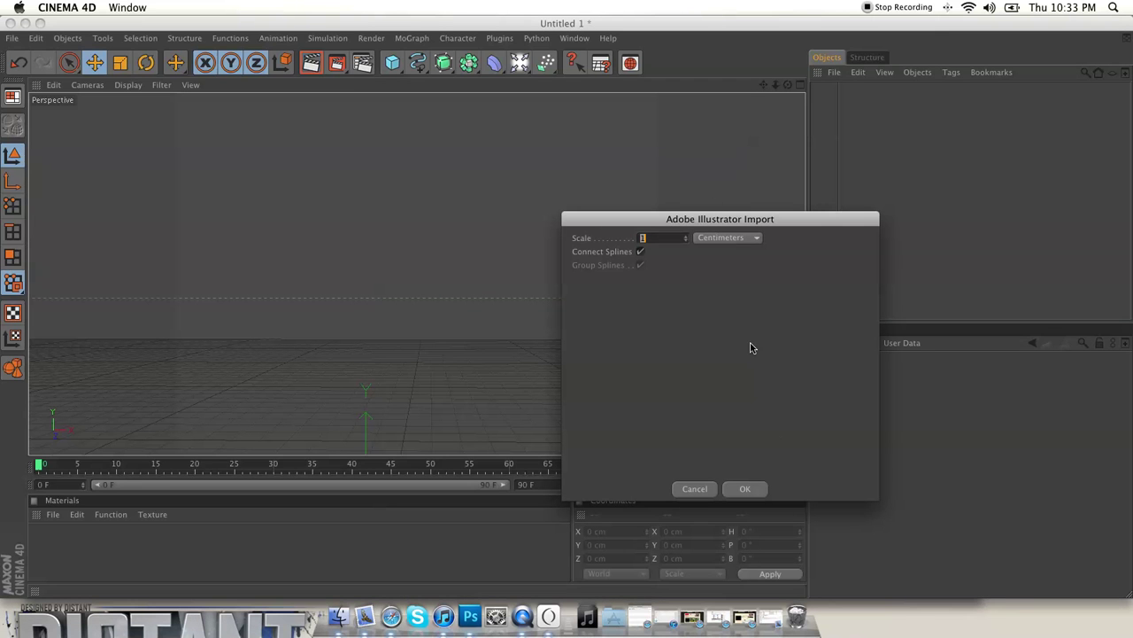
click(746, 488)
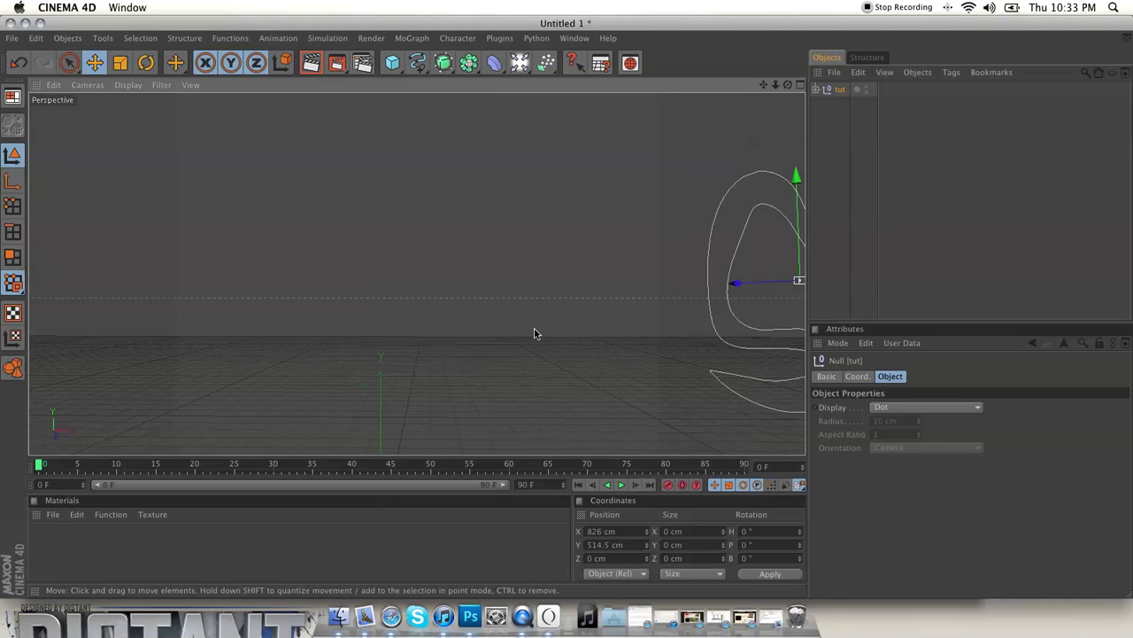
- Move the imported tut S null left toward the scene origin
drag(558, 285, 467, 285)
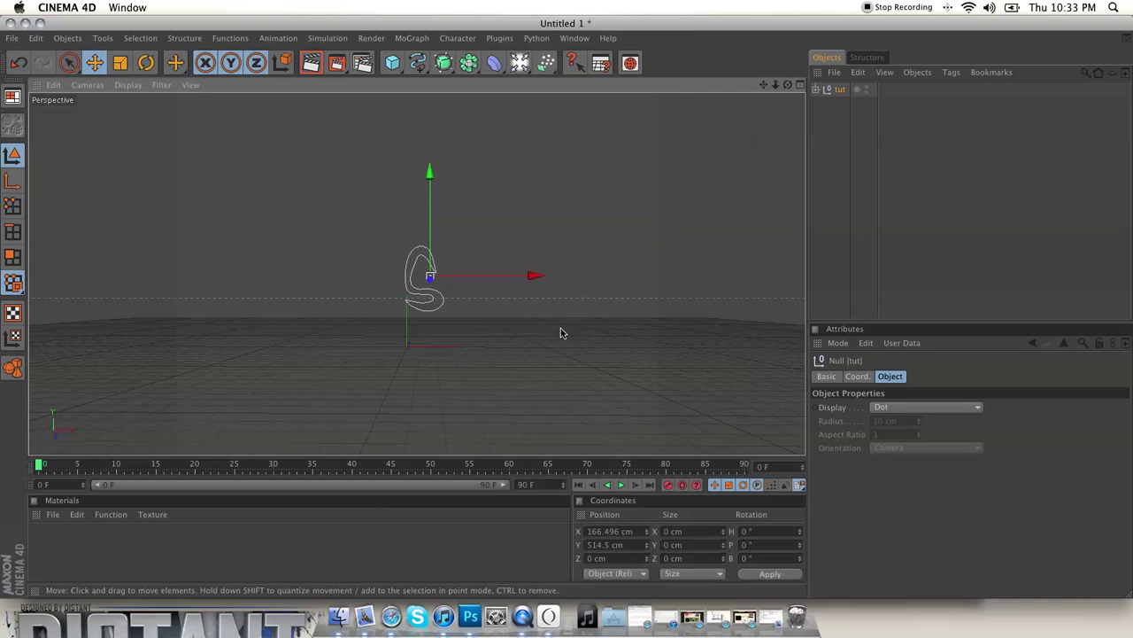
scroll(561, 327, up, 5)
scroll(560, 332, down, 4)
drag(558, 278, 548, 279)
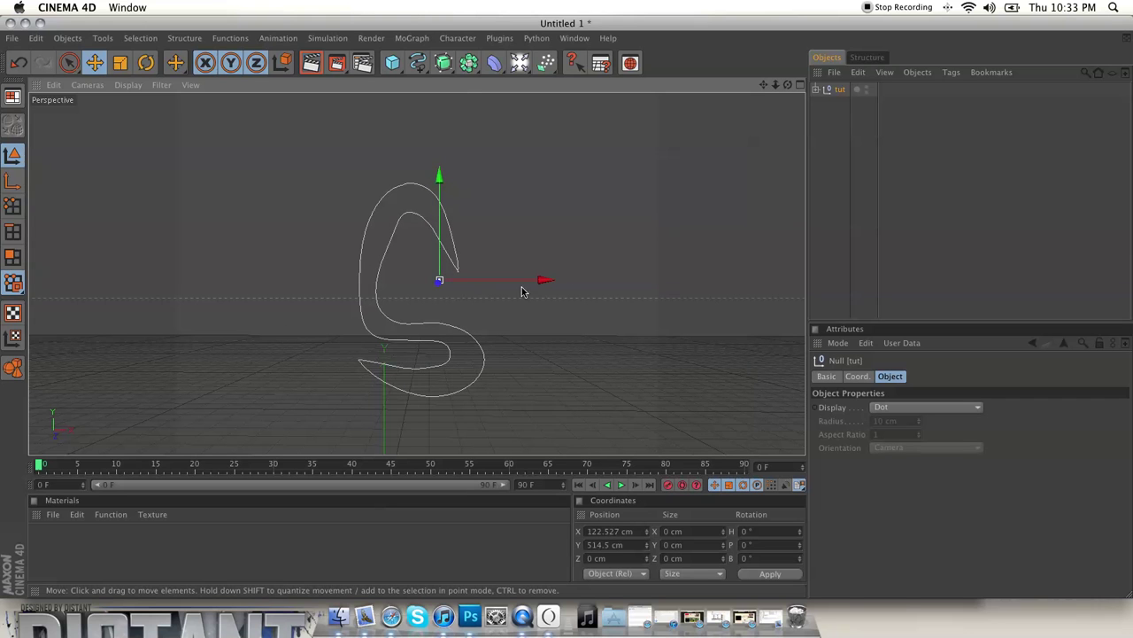
- Add an Extrude NURBS, delete Path 2, and place Path 1 inside the Extrude NURBS
click(442, 63)
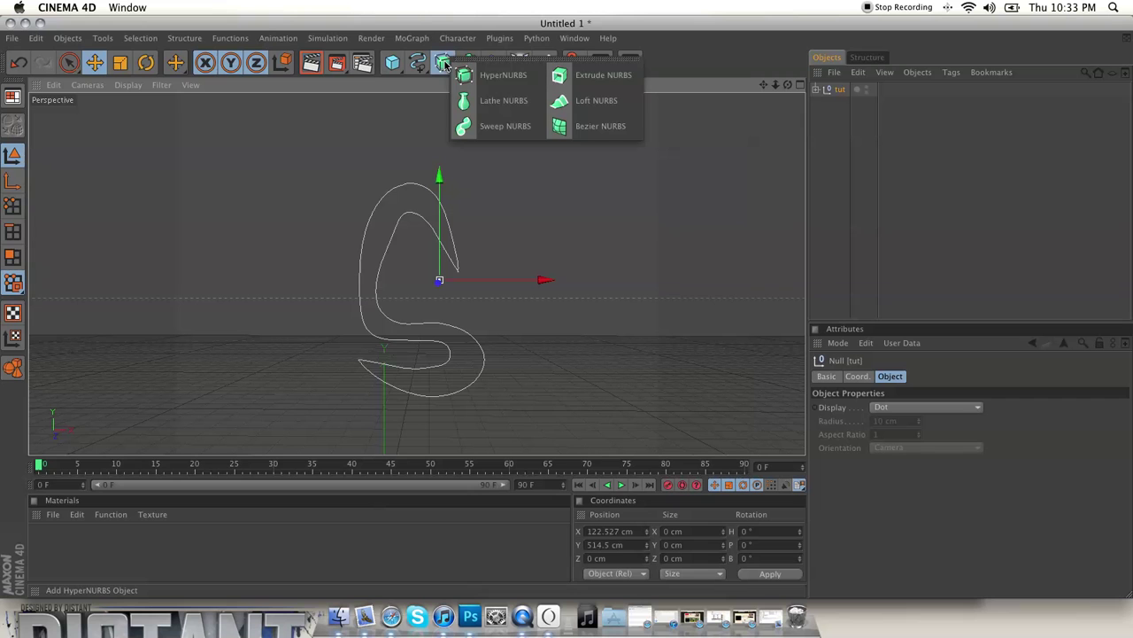
click(577, 78)
click(816, 103)
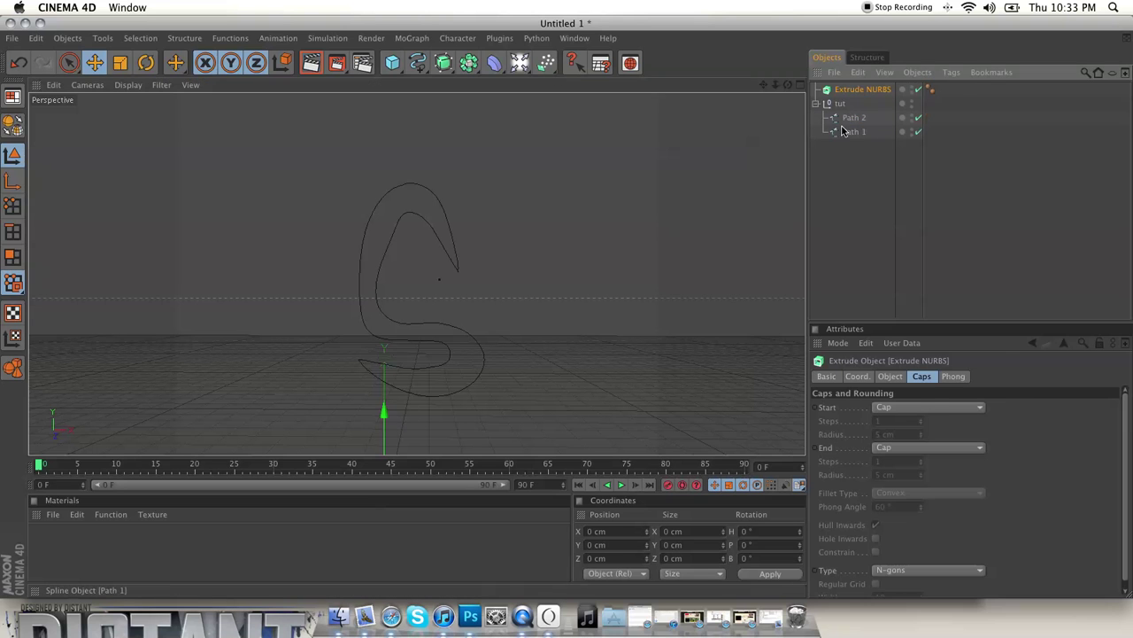
click(845, 120)
key(Delete)
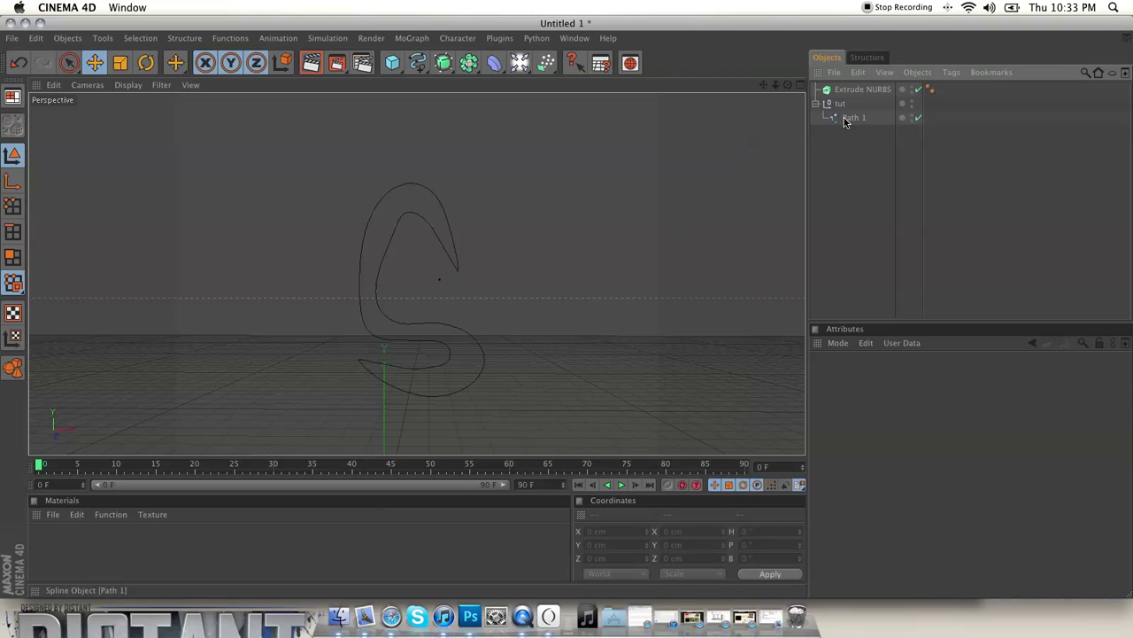
drag(852, 124, 761, 87)
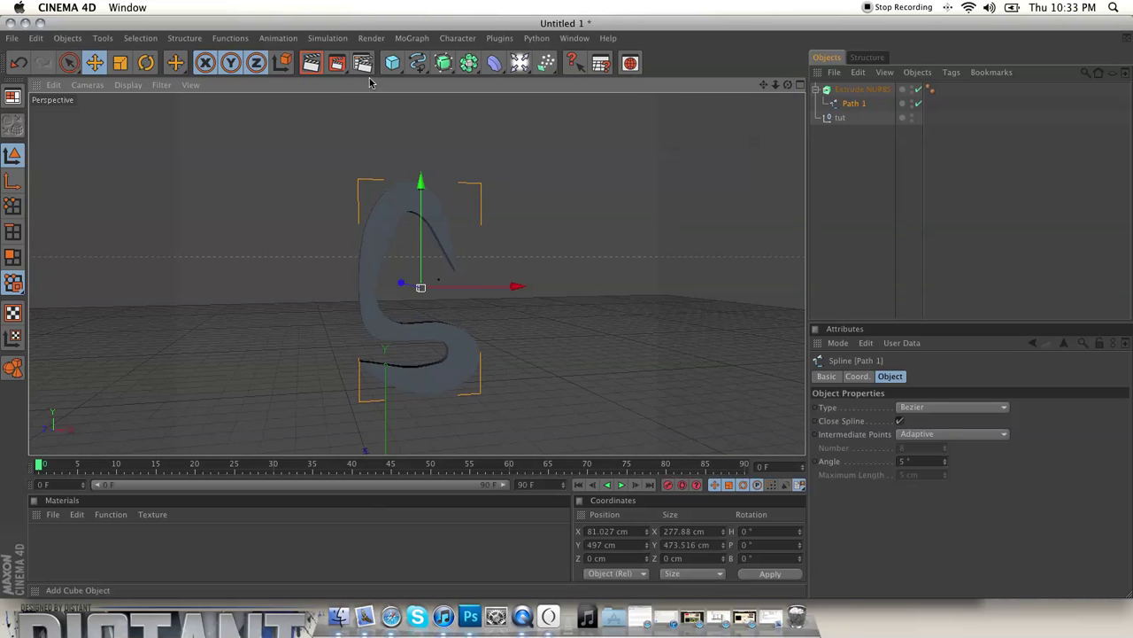
- Set the Extrude NURBS movement depth to 195 cm
click(862, 90)
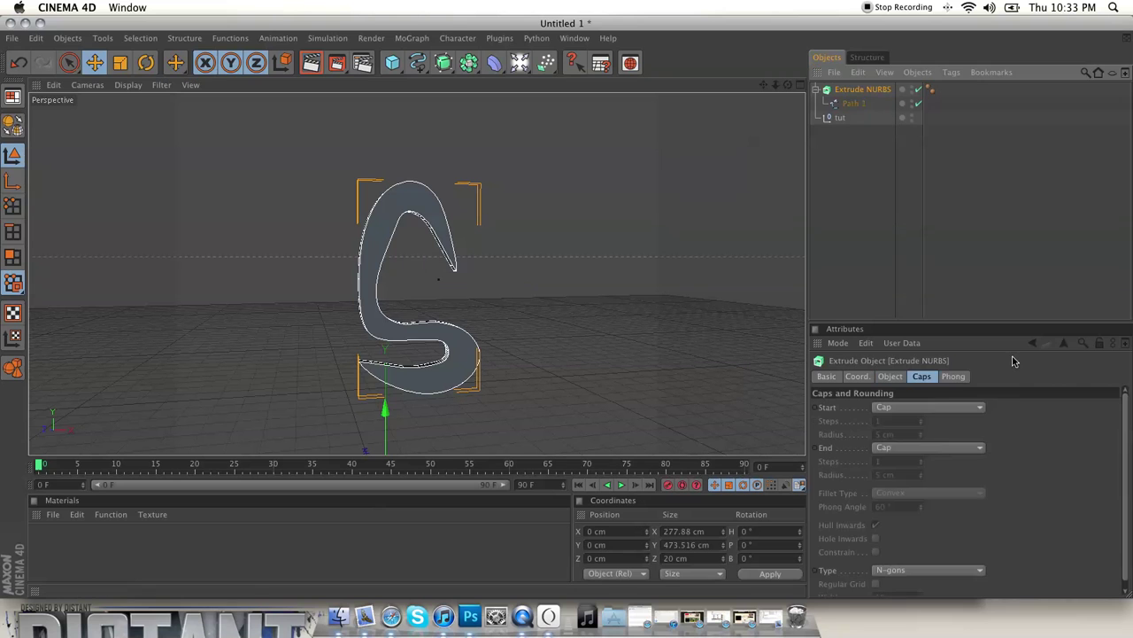
click(889, 376)
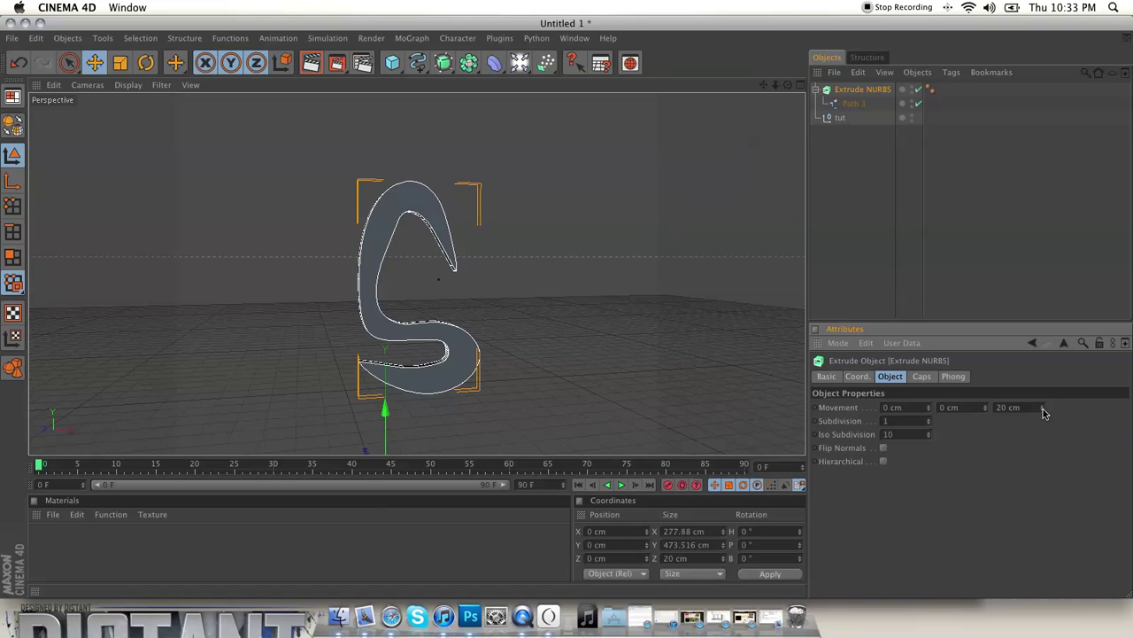
drag(1042, 409, 1043, 337)
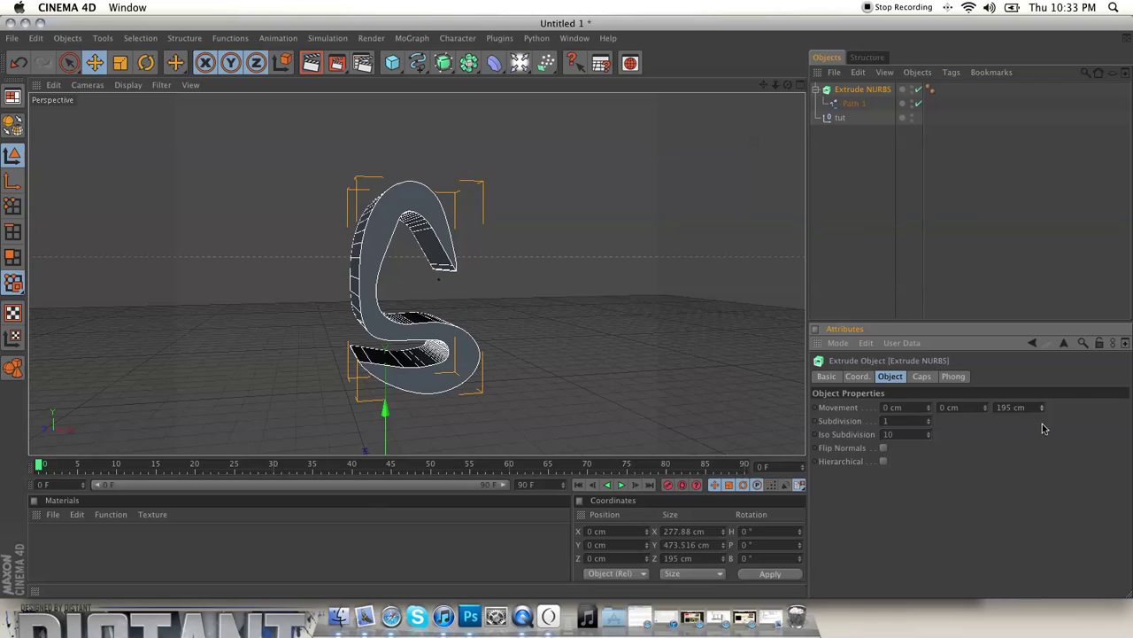
- Give the start cap a Fillet Cap with a 2 cm radius
click(919, 379)
click(935, 408)
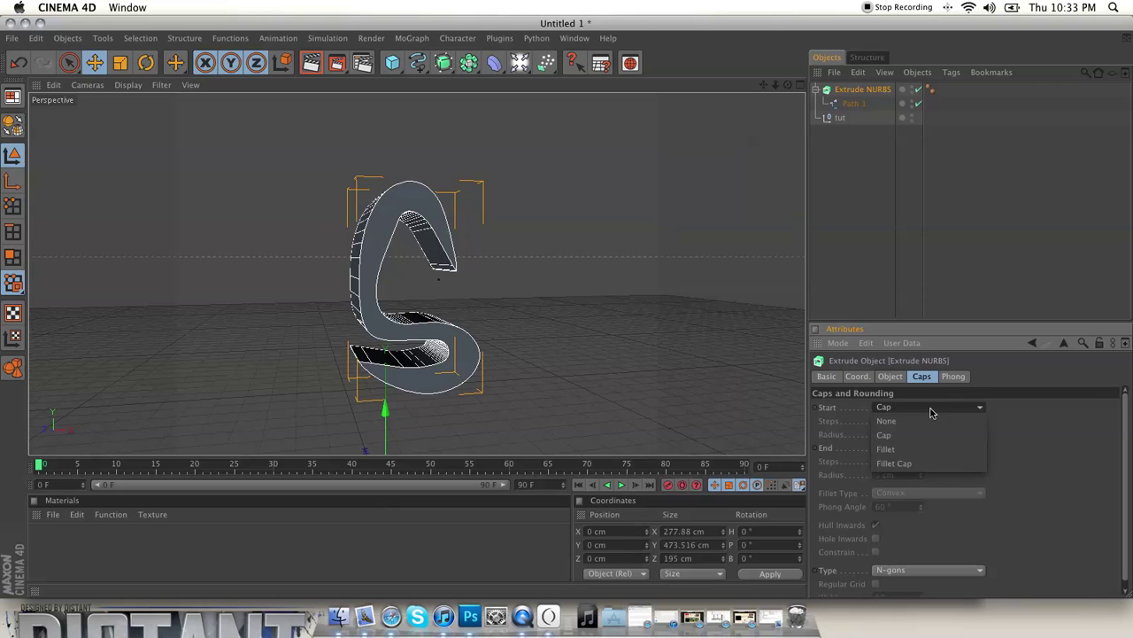
click(930, 465)
double_click(878, 434)
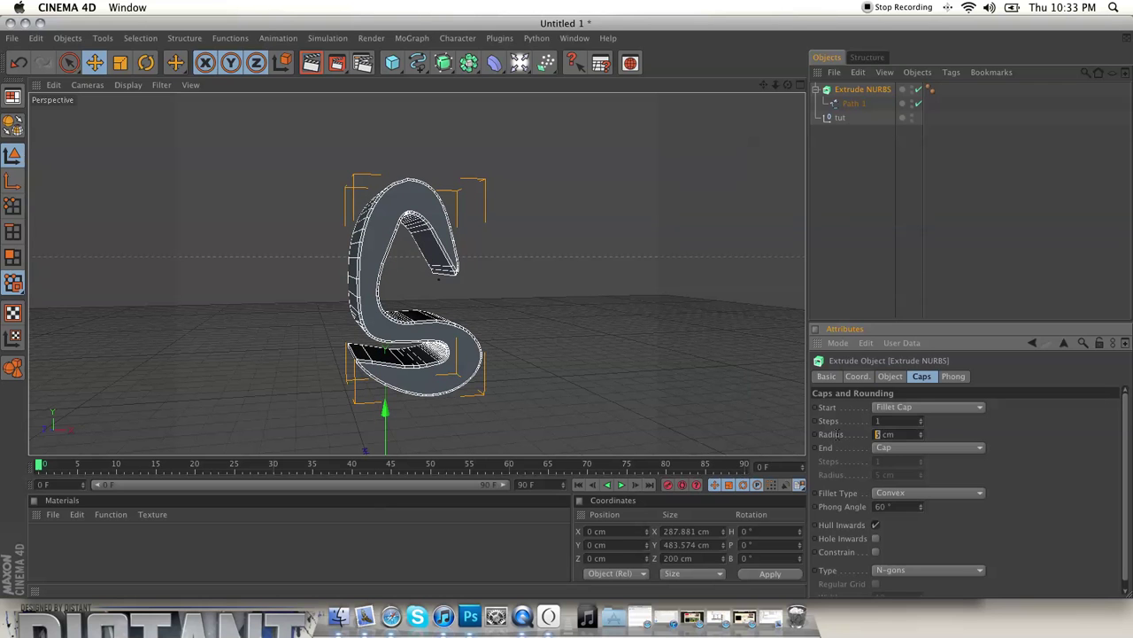
text(2)
key(Return)
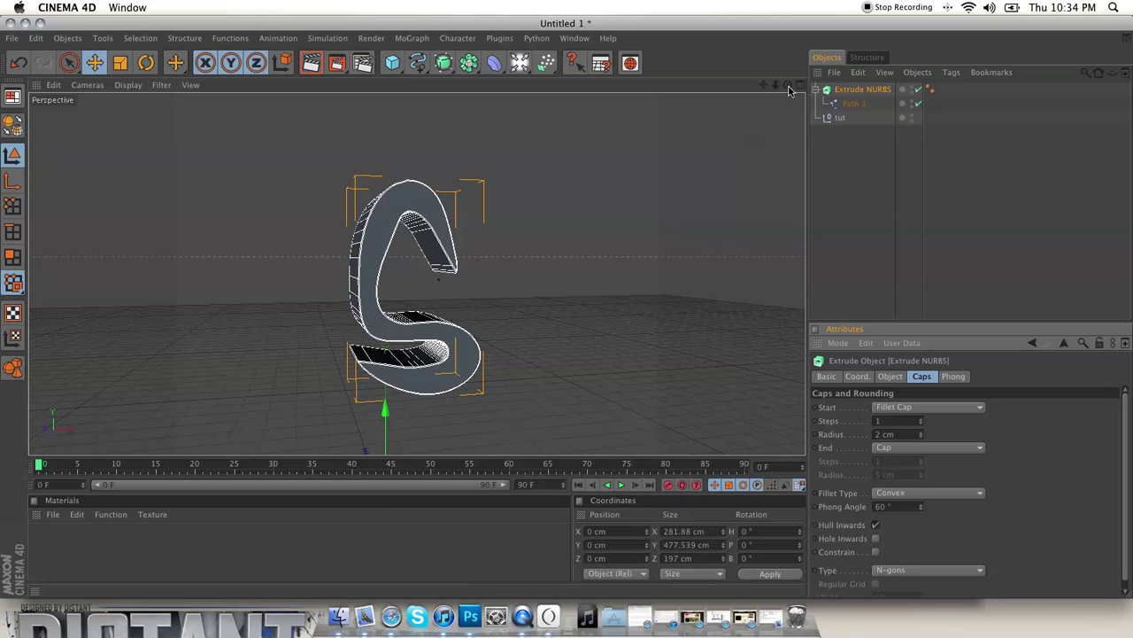
drag(788, 85, 568, 310)
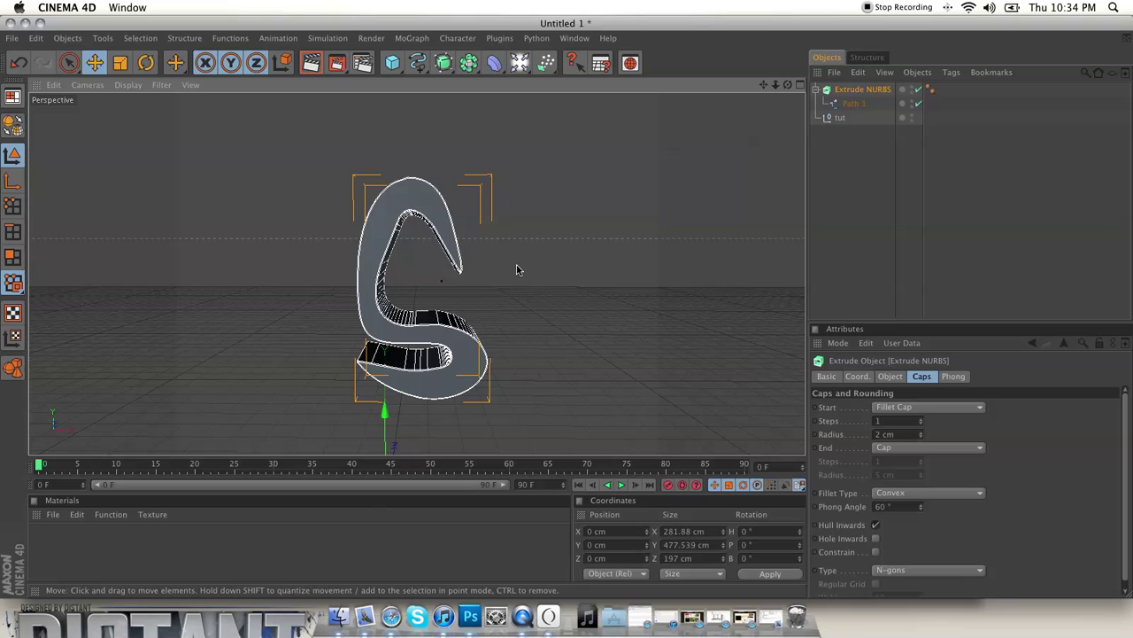
scroll(493, 231, down, 3)
scroll(493, 230, up, 3)
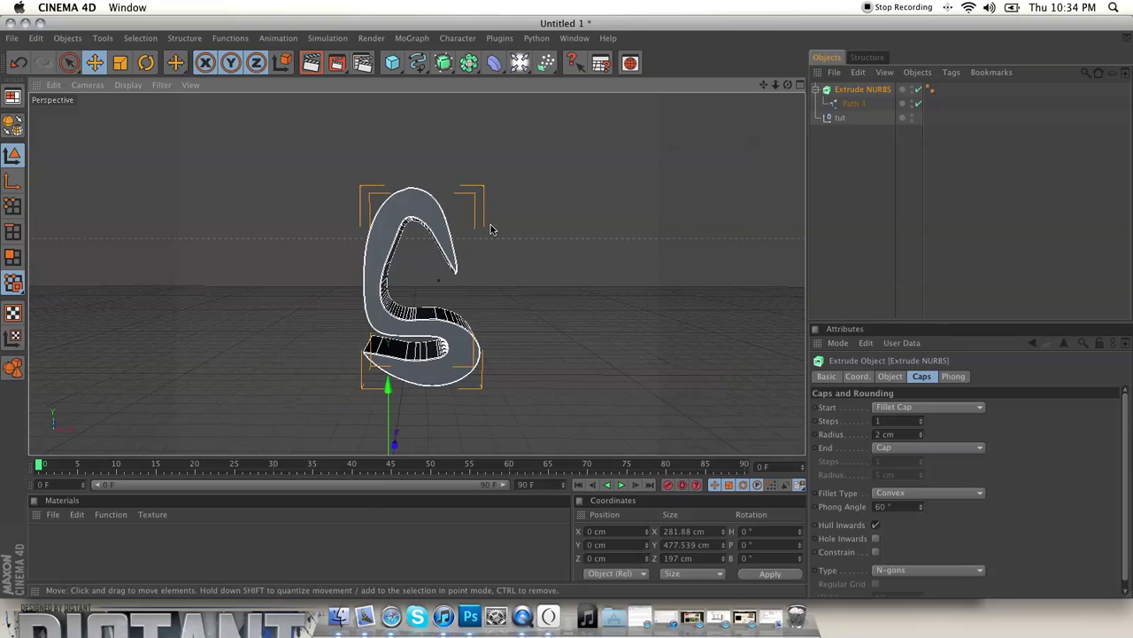
scroll(493, 231, up, 5)
scroll(492, 230, down, 5)
scroll(492, 230, up, 3)
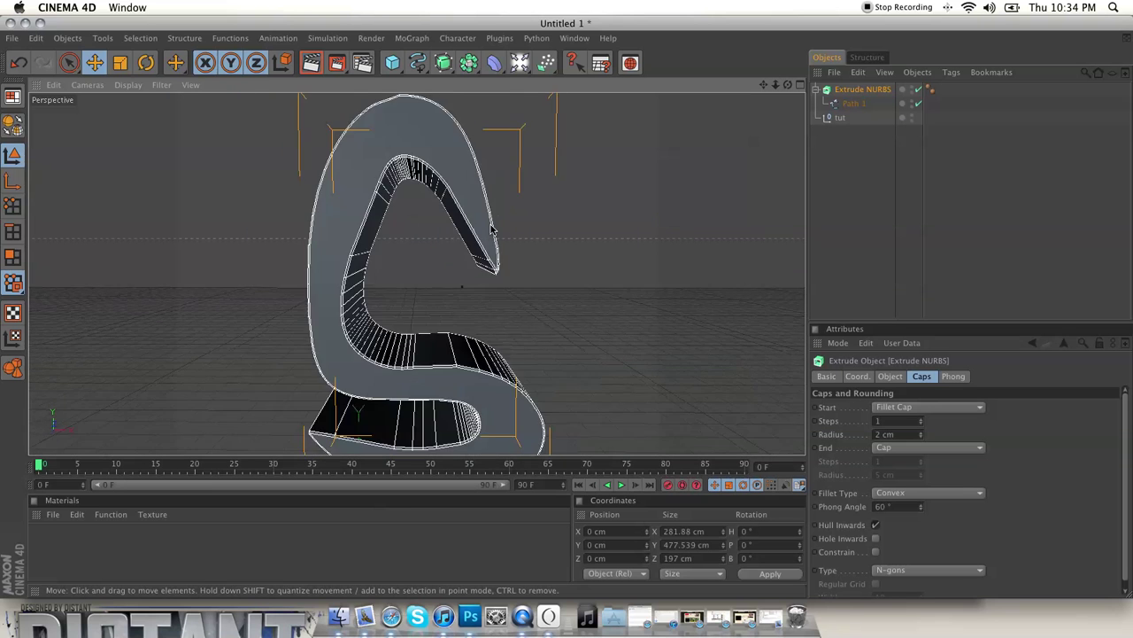
scroll(492, 231, down, 3)
scroll(492, 231, up, 5)
scroll(493, 230, down, 4)
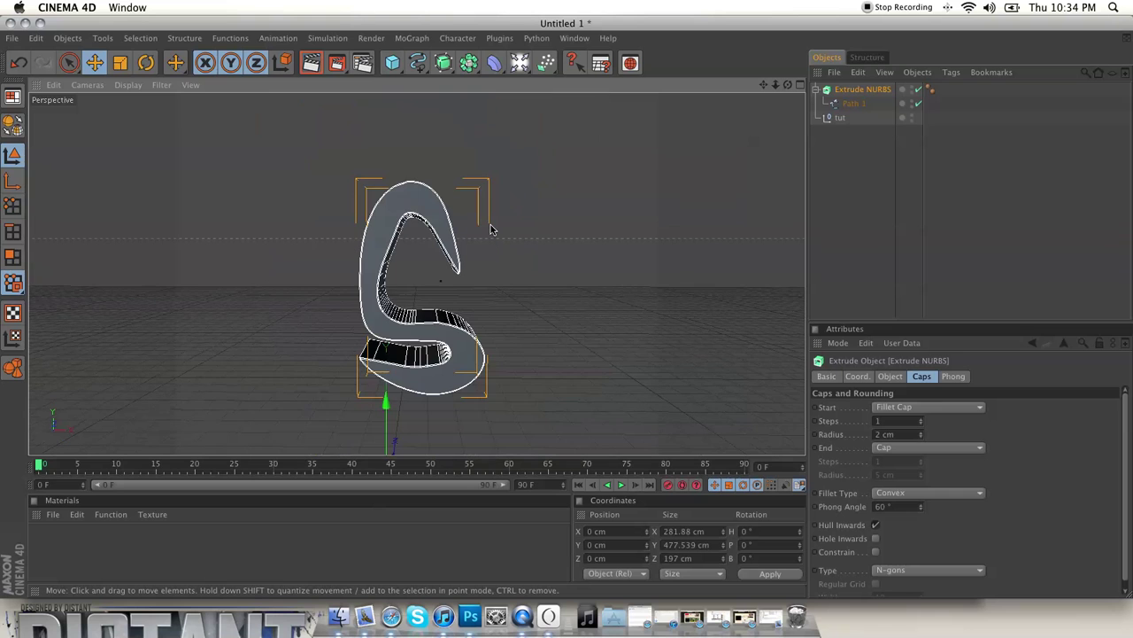